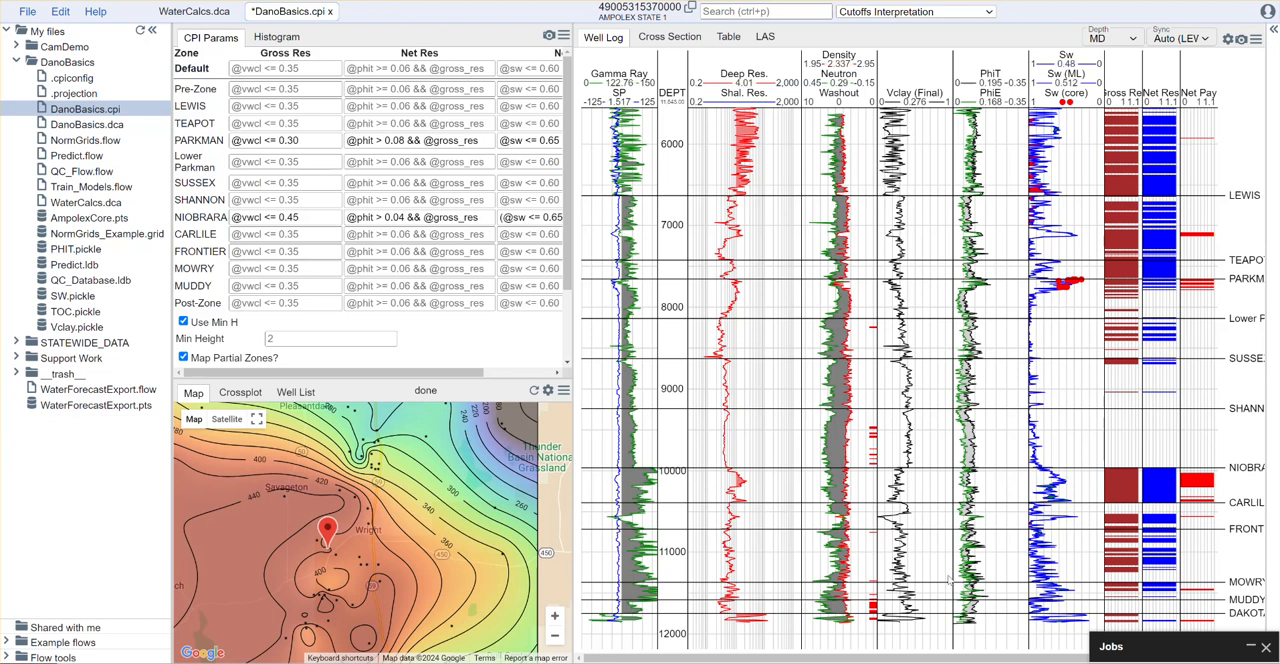
Switch the interpretation module to Pore Pressure and show the logs over the well's full depth
left_click(945, 14)
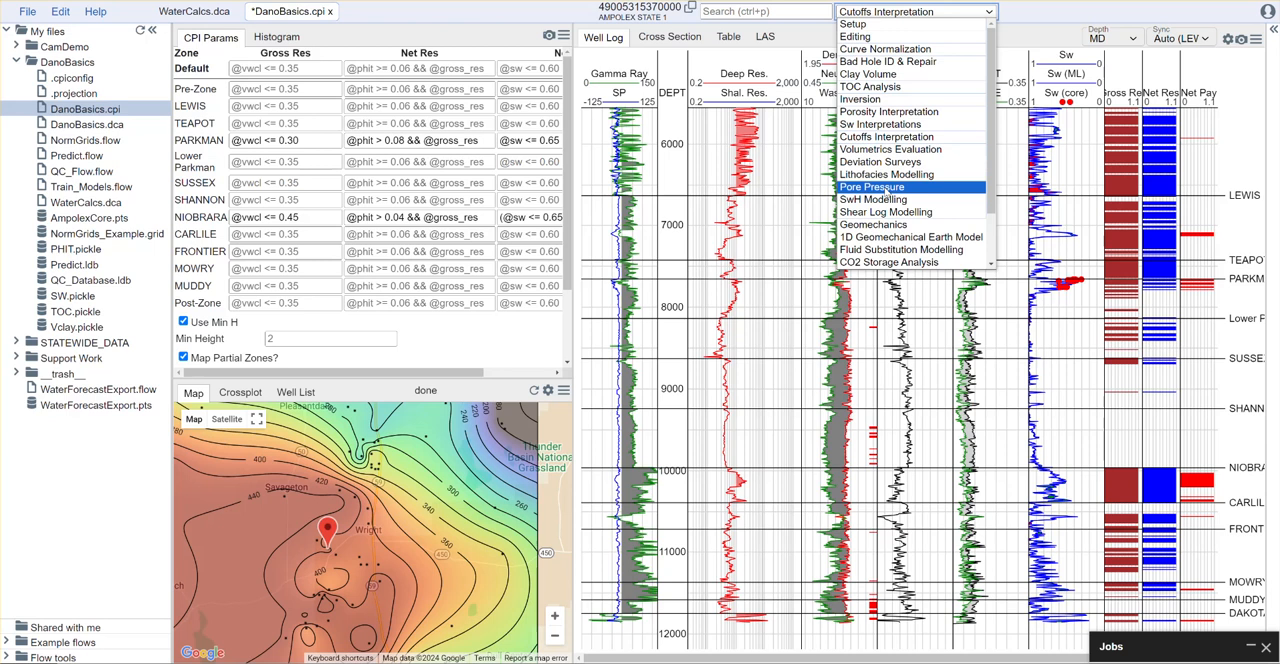
left_click(885, 194)
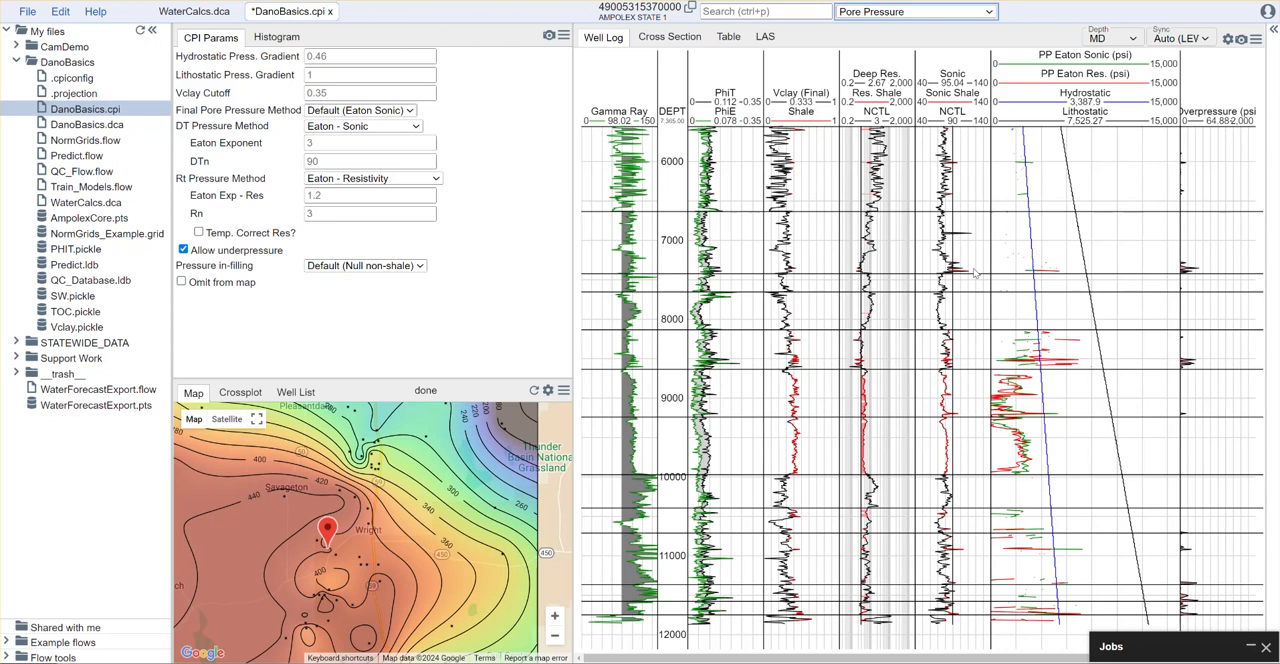
scroll(975, 272, "up", 3)
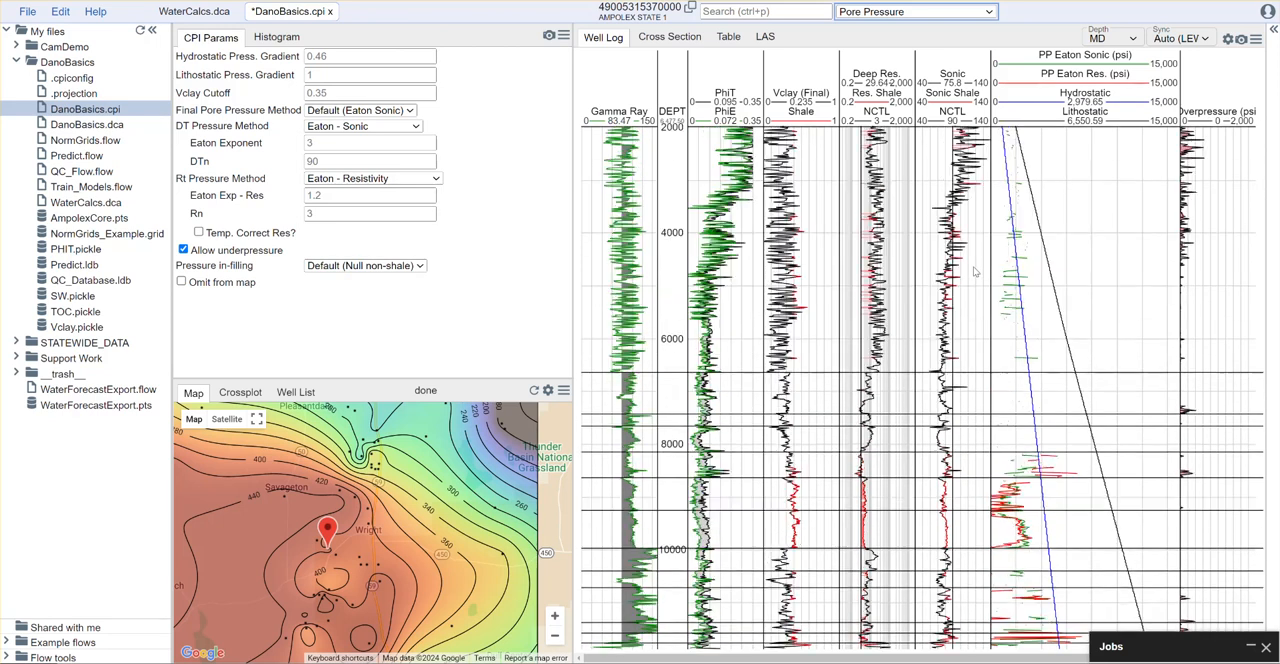
scroll(975, 272, "up", 2)
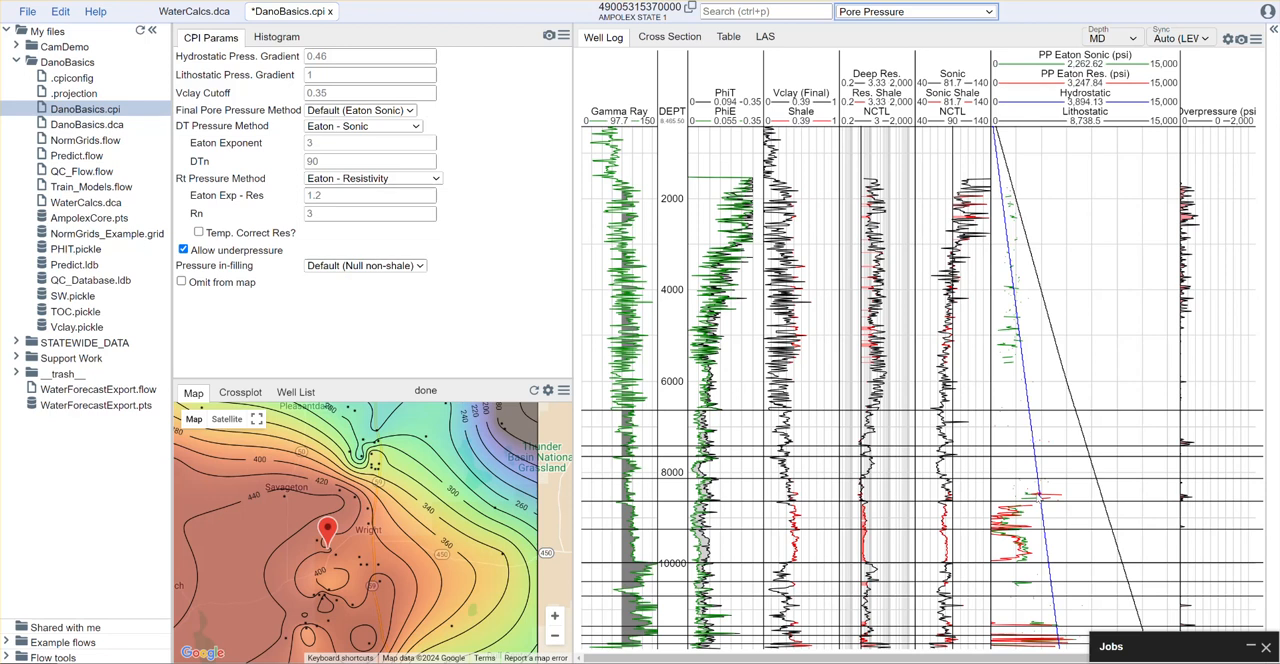
Set the Vclay Cutoff to 0.3 for the shale picks
left_click(329, 92)
type("0.3")
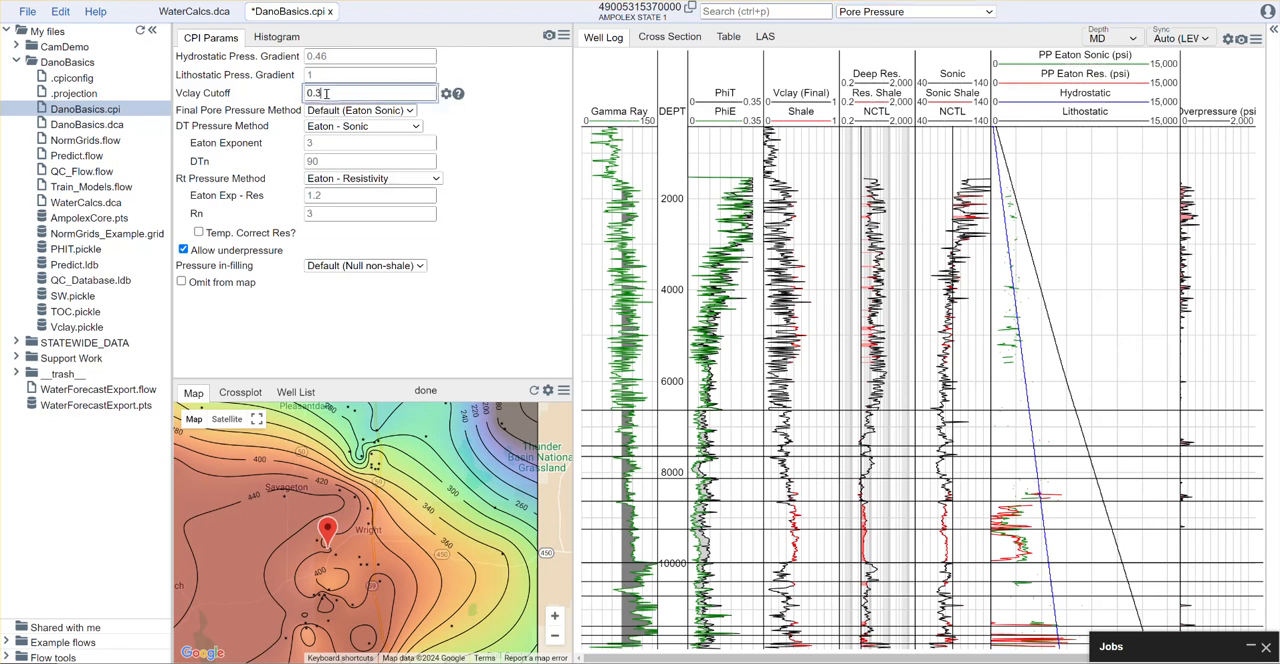
left_click(509, 150)
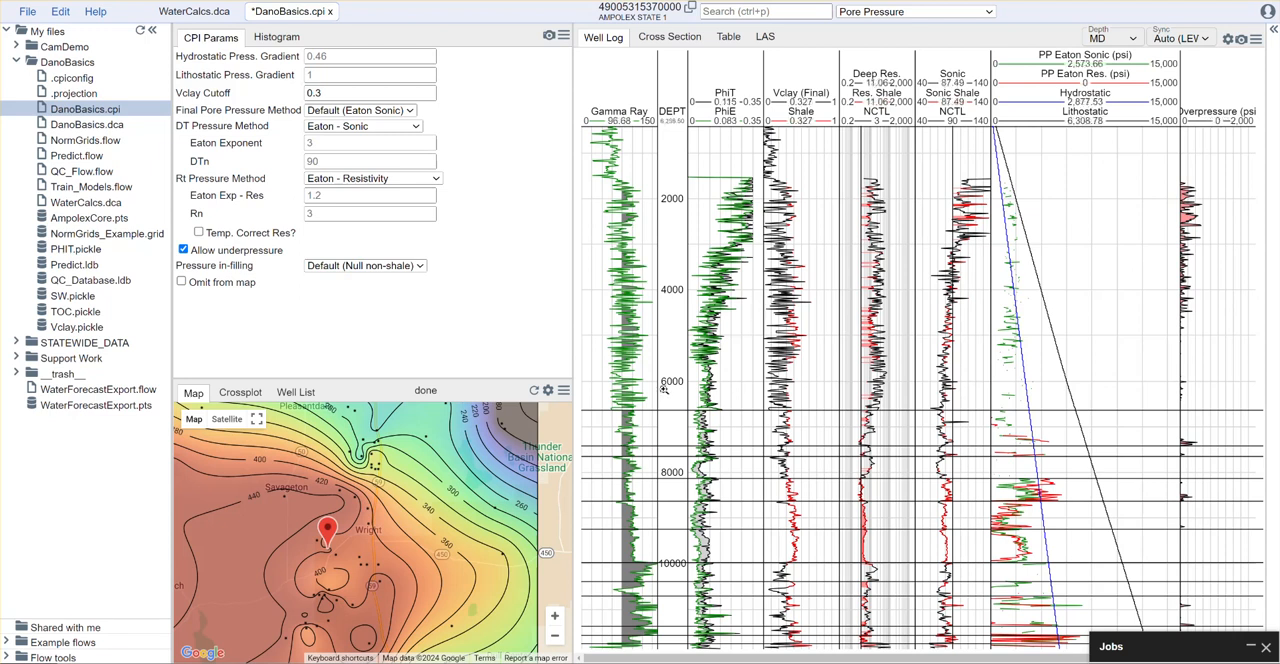
Set the Eaton resistivity method's Rn to 4, with the deeper part of the well in view
left_click_drag(665, 387, 666, 652)
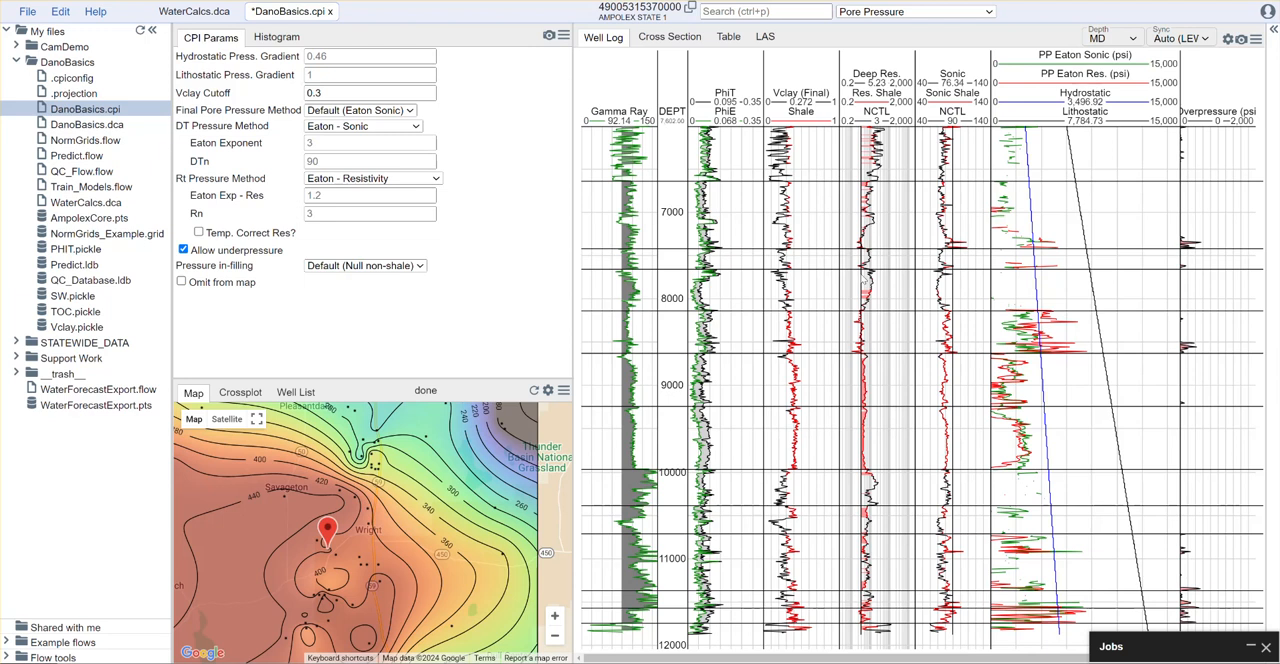
left_click(356, 215)
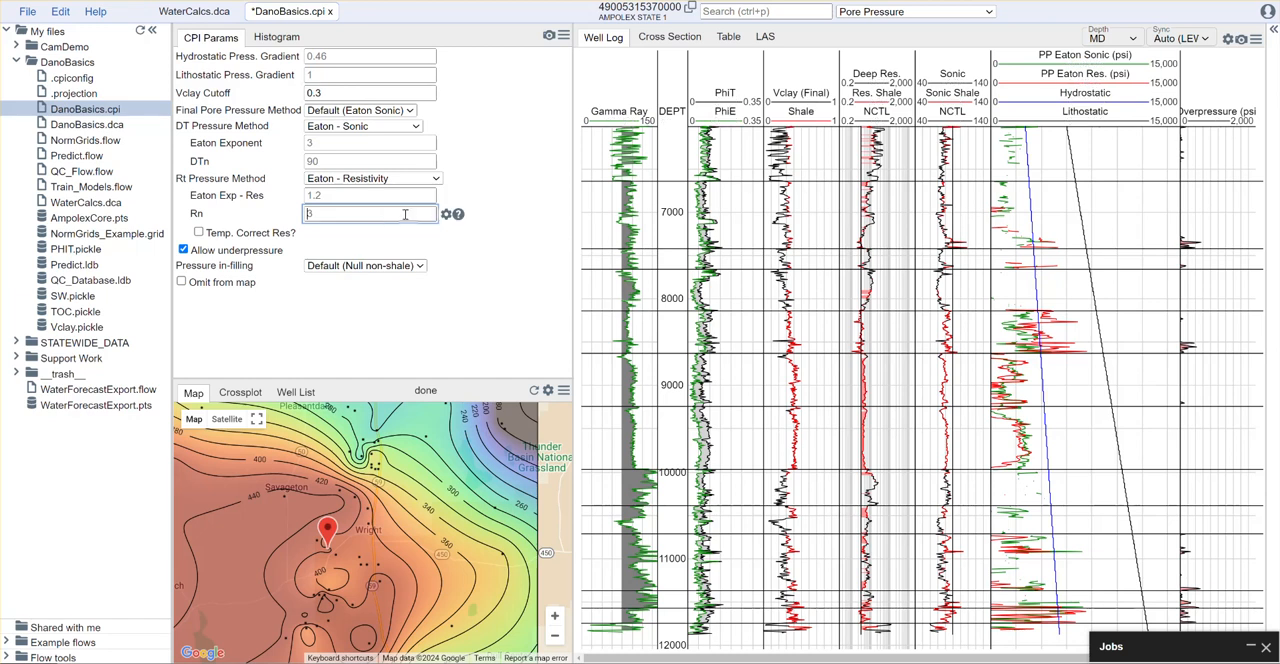
left_click(493, 284)
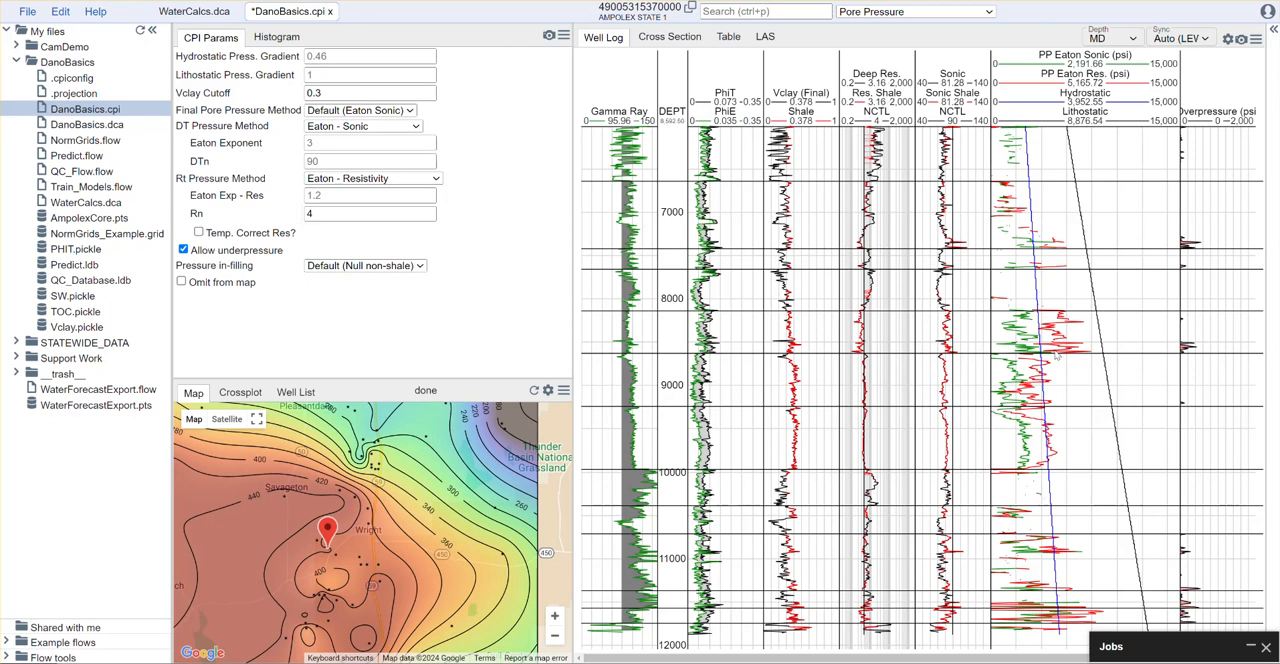
Set the Eaton sonic method's DTn to 82
scroll(886, 208, "down", 2)
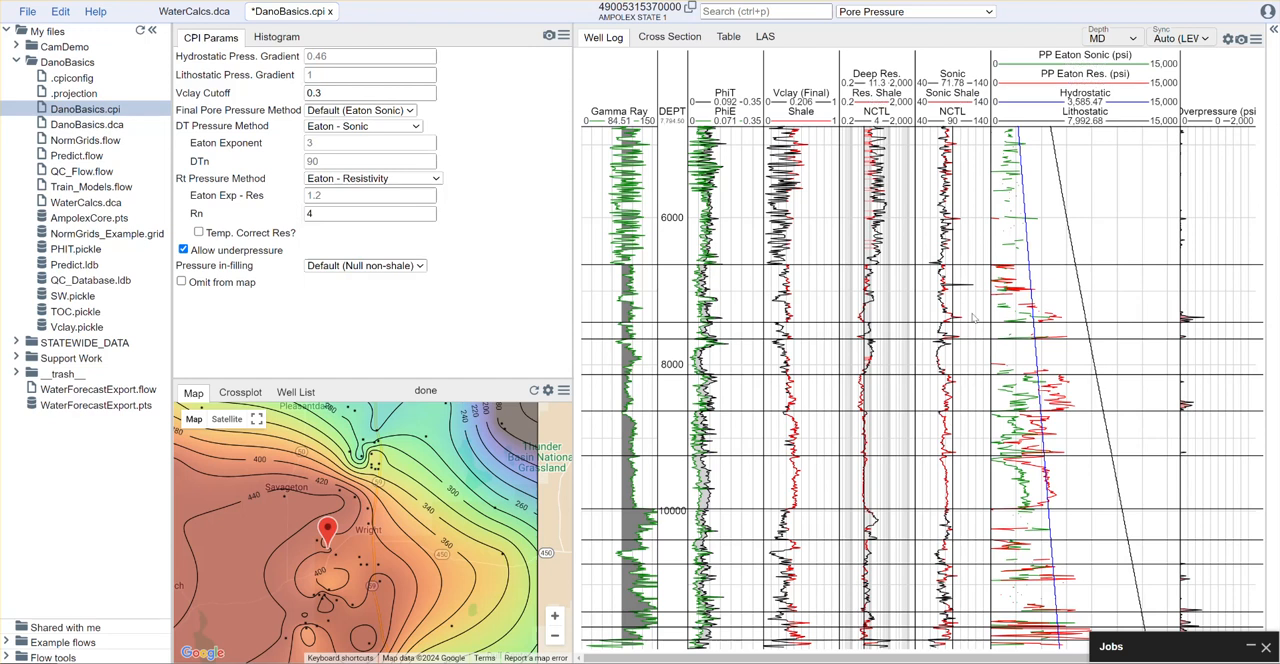
left_click(336, 165)
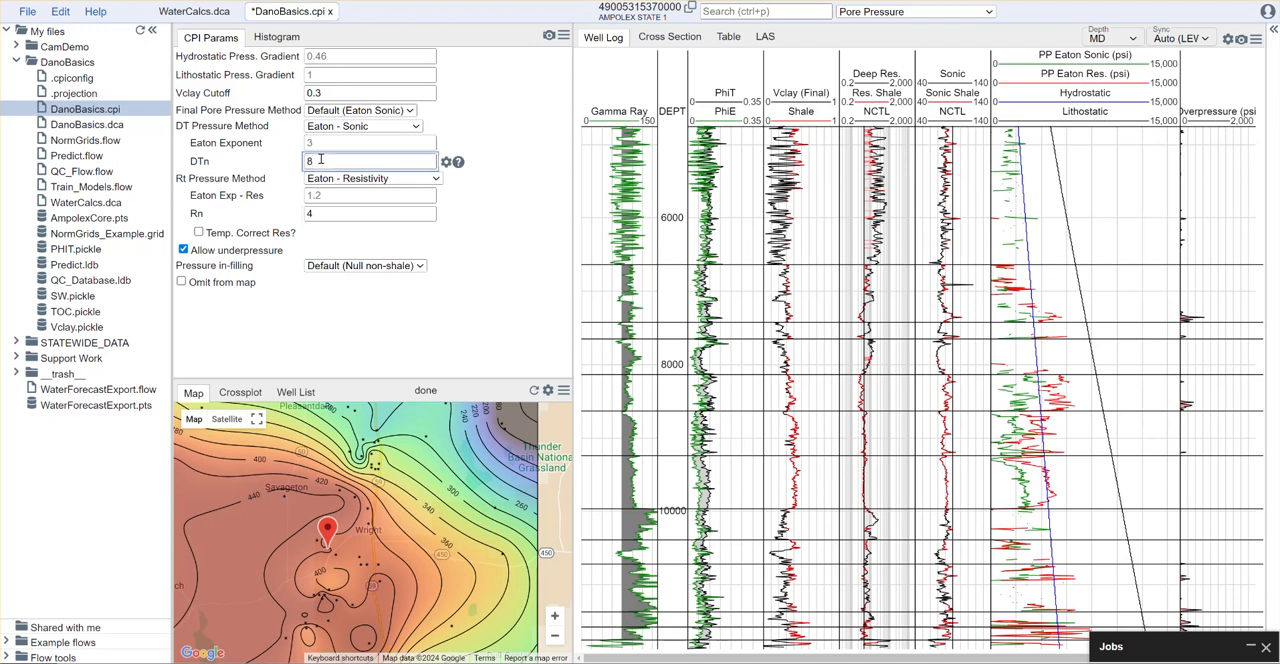
left_click(320, 160)
left_click(492, 287)
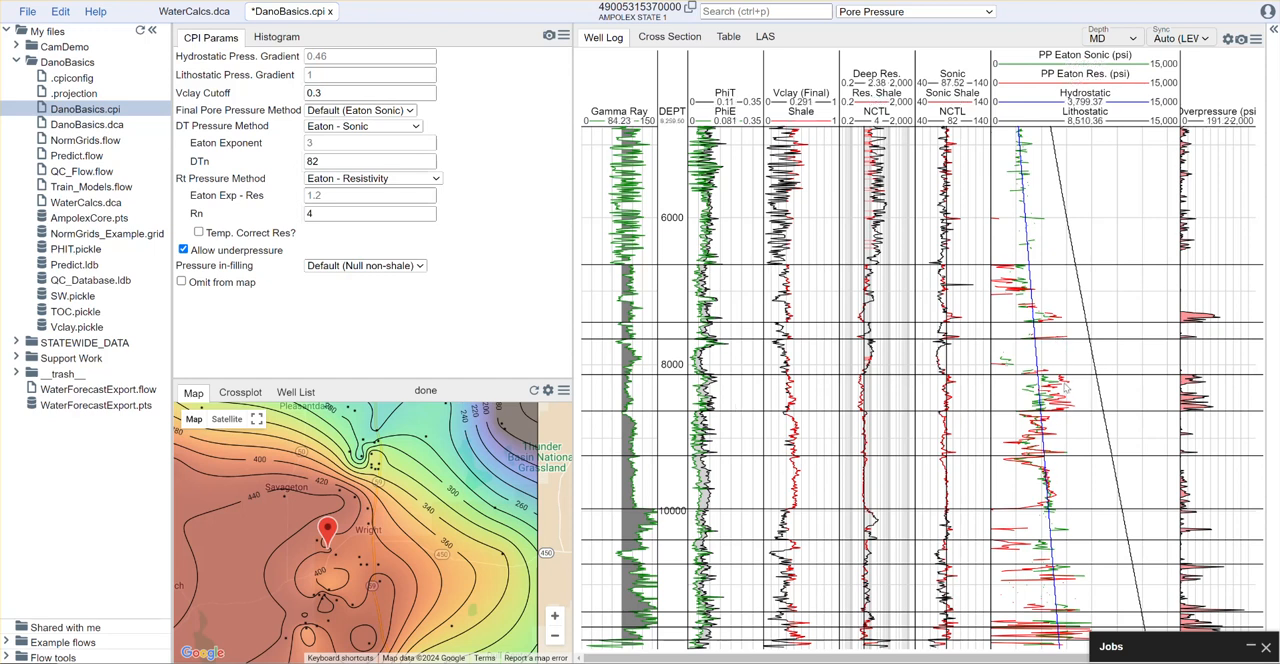
Change the DT pressure method to Mod. Eaton - Sonic and the Rt pressure method to Mod. Eaton - Resistivity
scroll(952, 264, "down", 3)
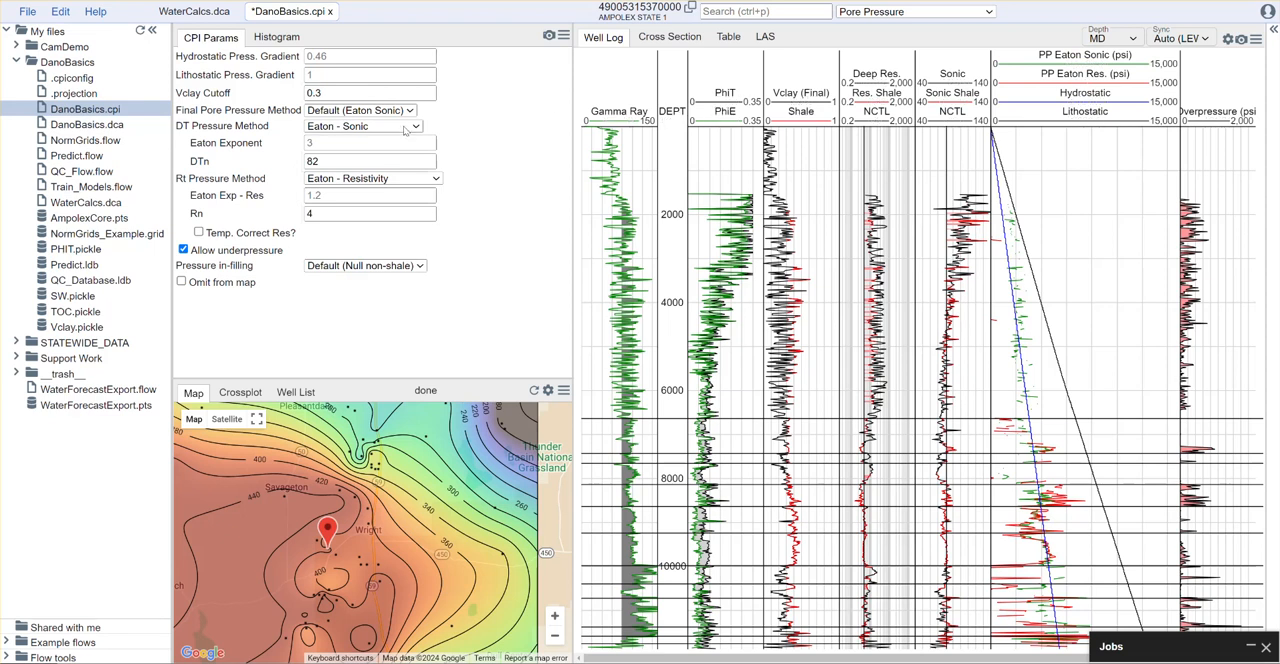
left_click(390, 128)
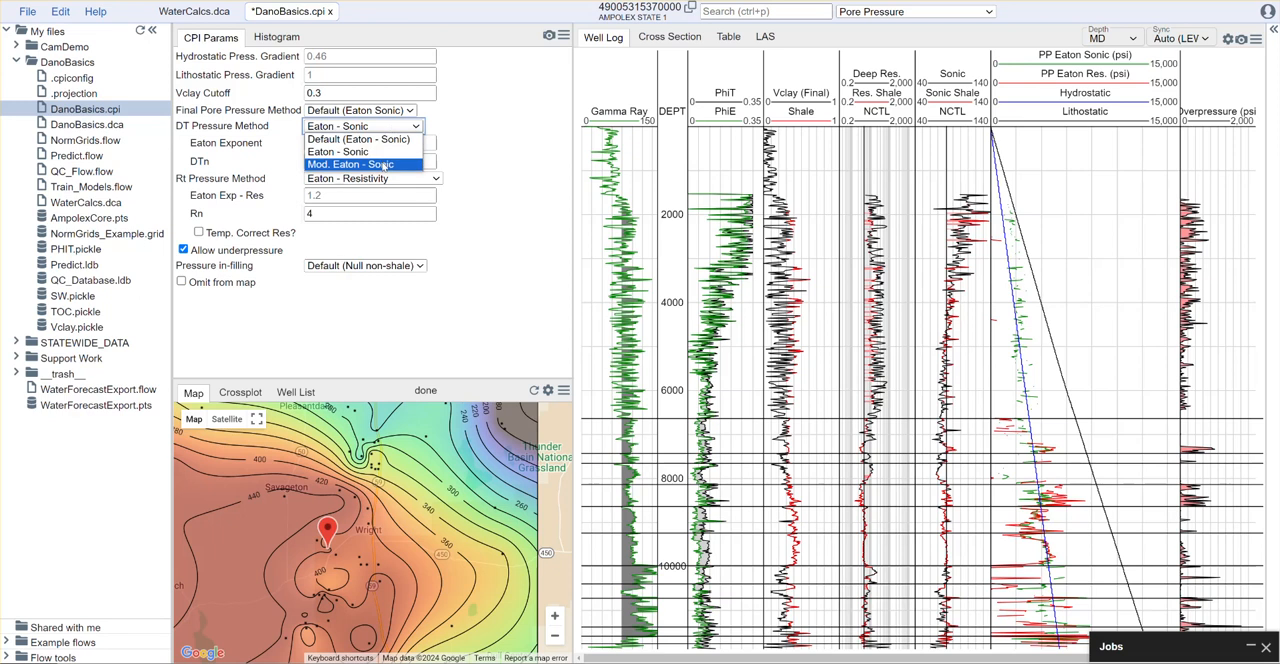
left_click(384, 166)
left_click(420, 180)
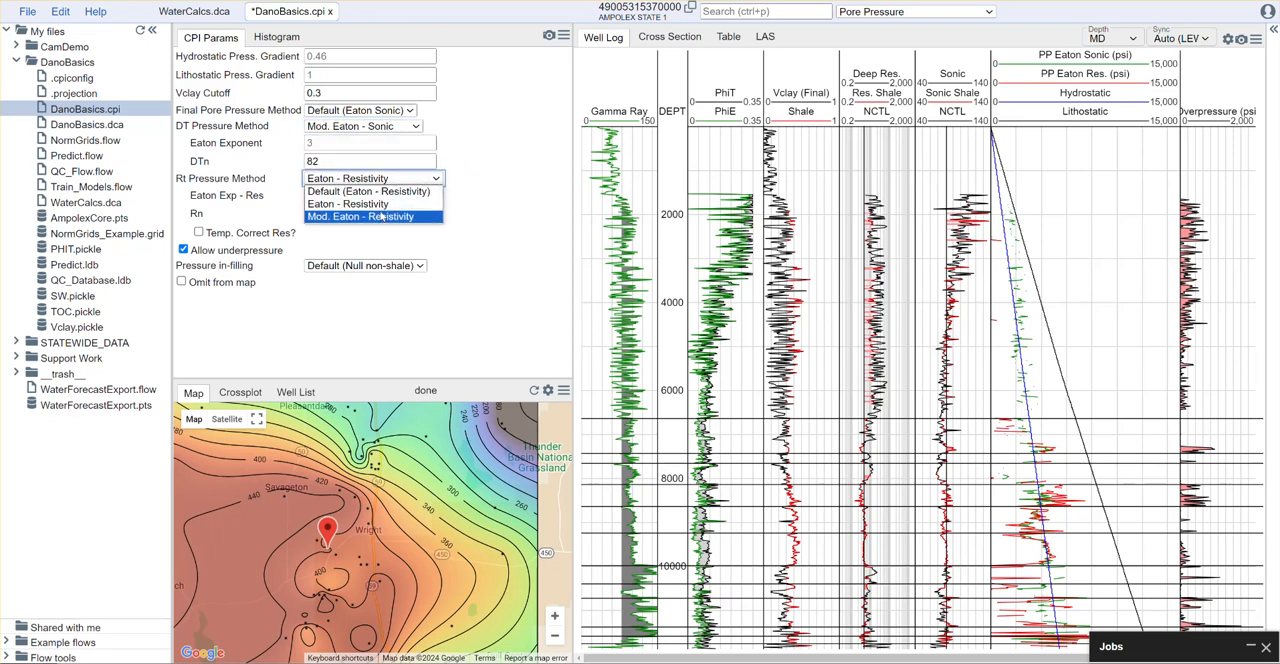
left_click(378, 216)
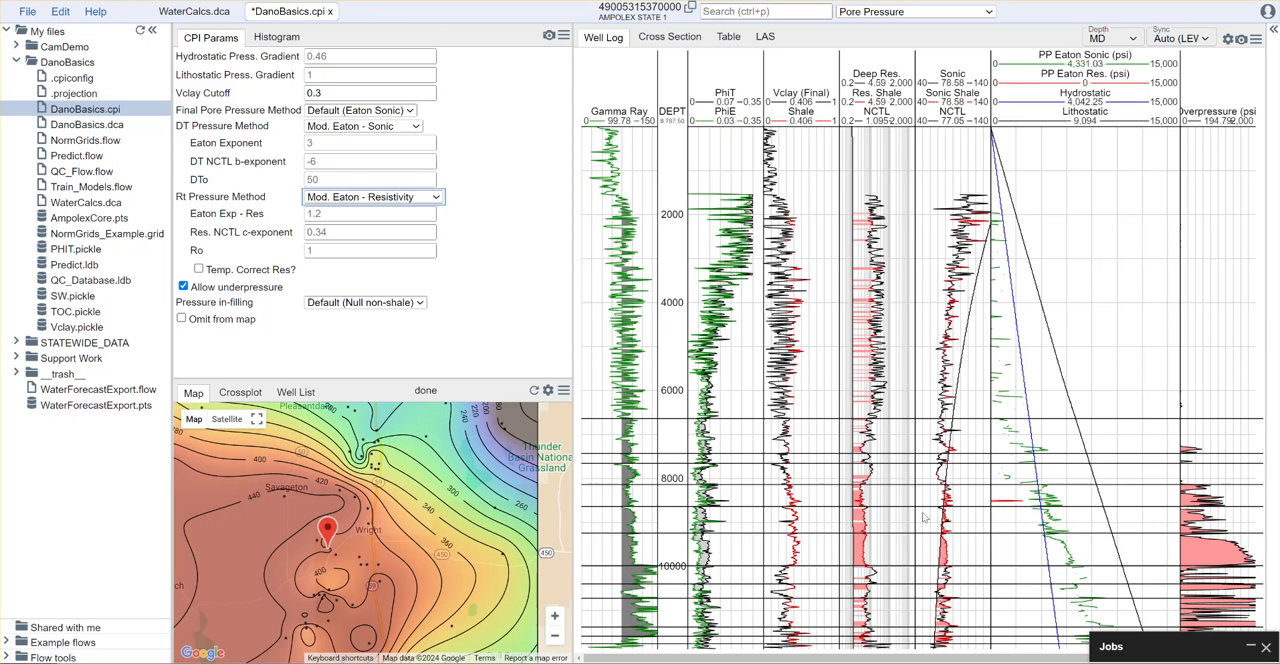
Set the sonic compaction trend's DT NCTL b-exponent to -20 and DTo to 82
left_click(336, 162)
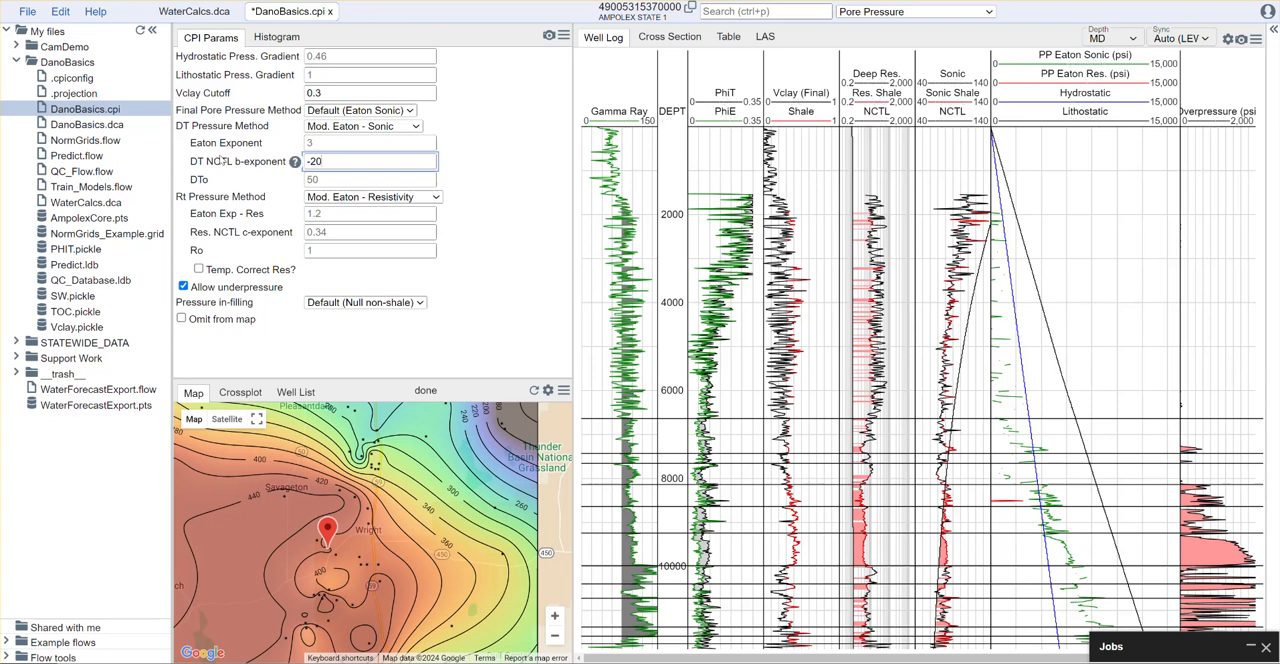
left_click(328, 180)
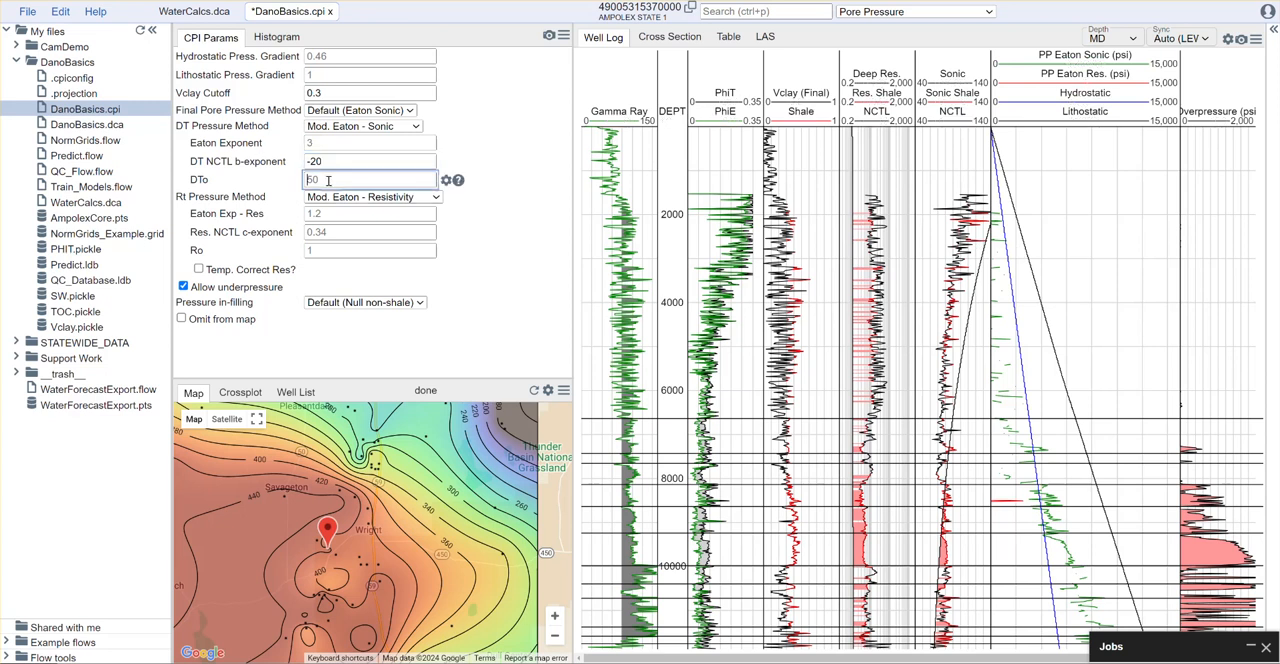
type("82")
left_click(349, 161)
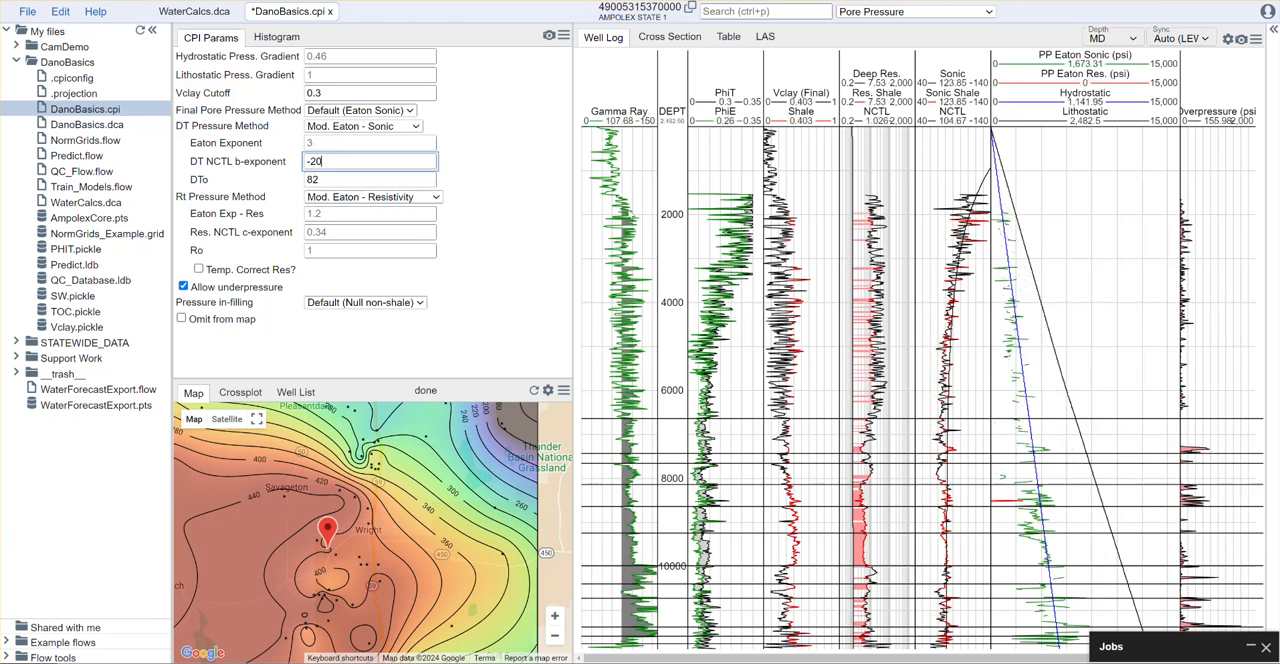
left_click(323, 180)
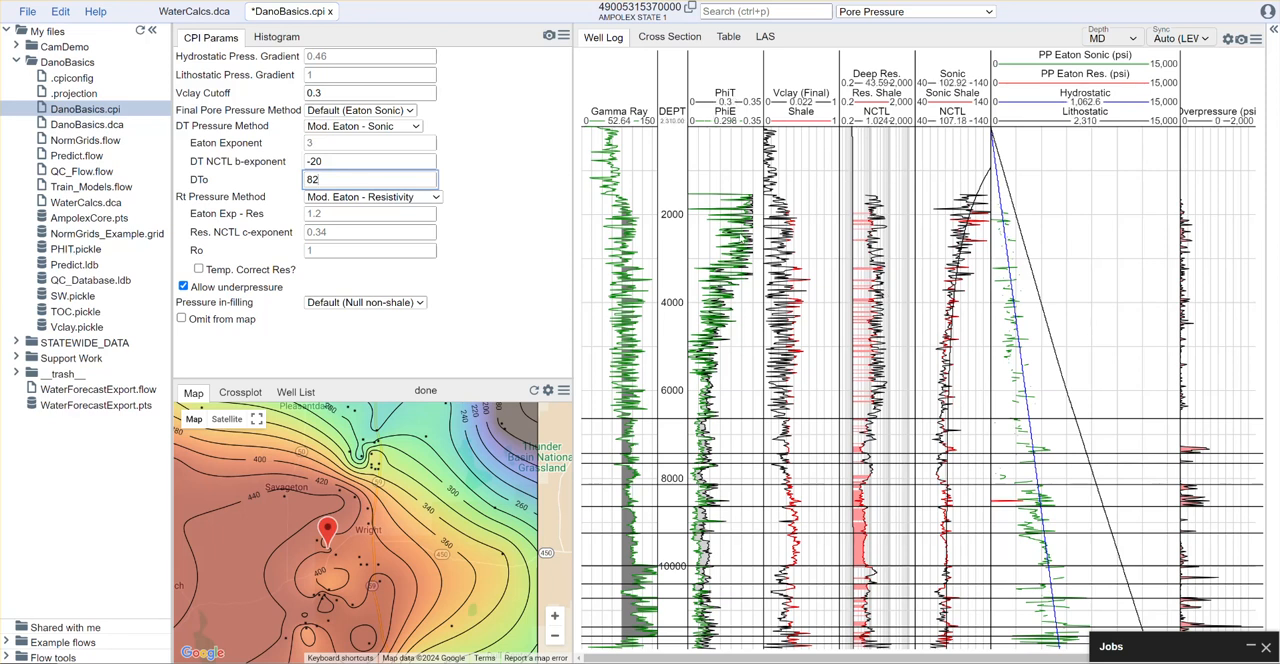
Set the Res. NCTL c-exponent to 3.4 and adjust Ro, trying 2 before settling on 1.5
left_click(430, 232)
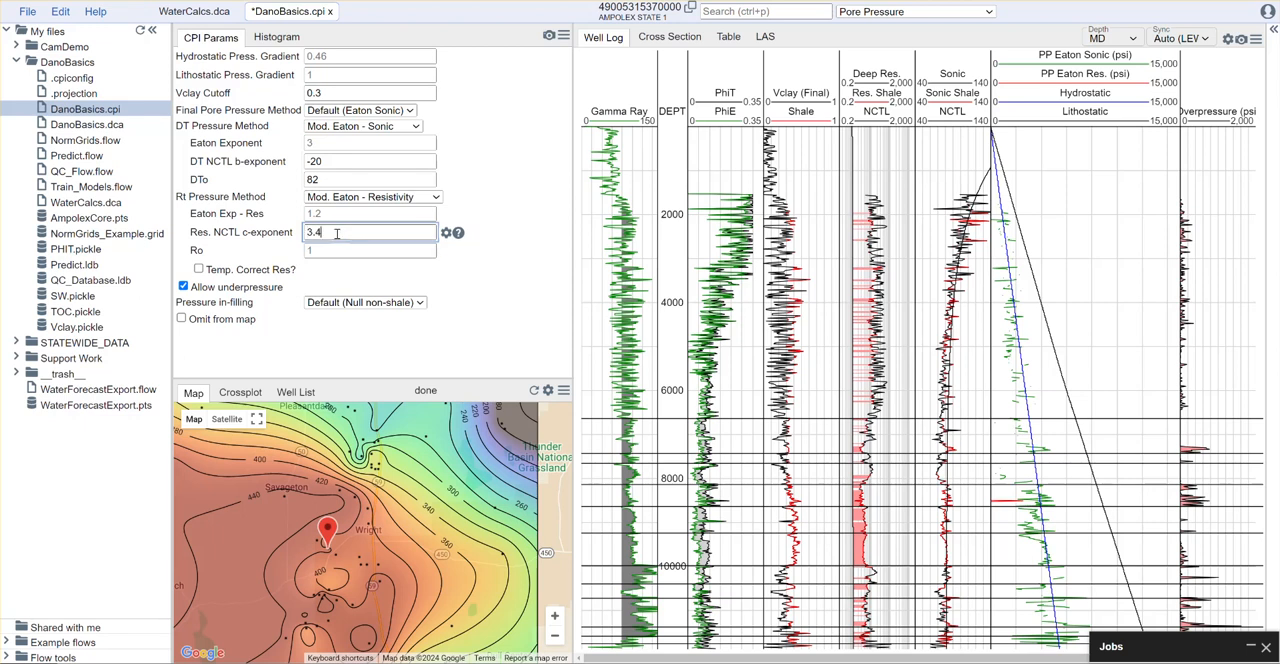
left_click(326, 249)
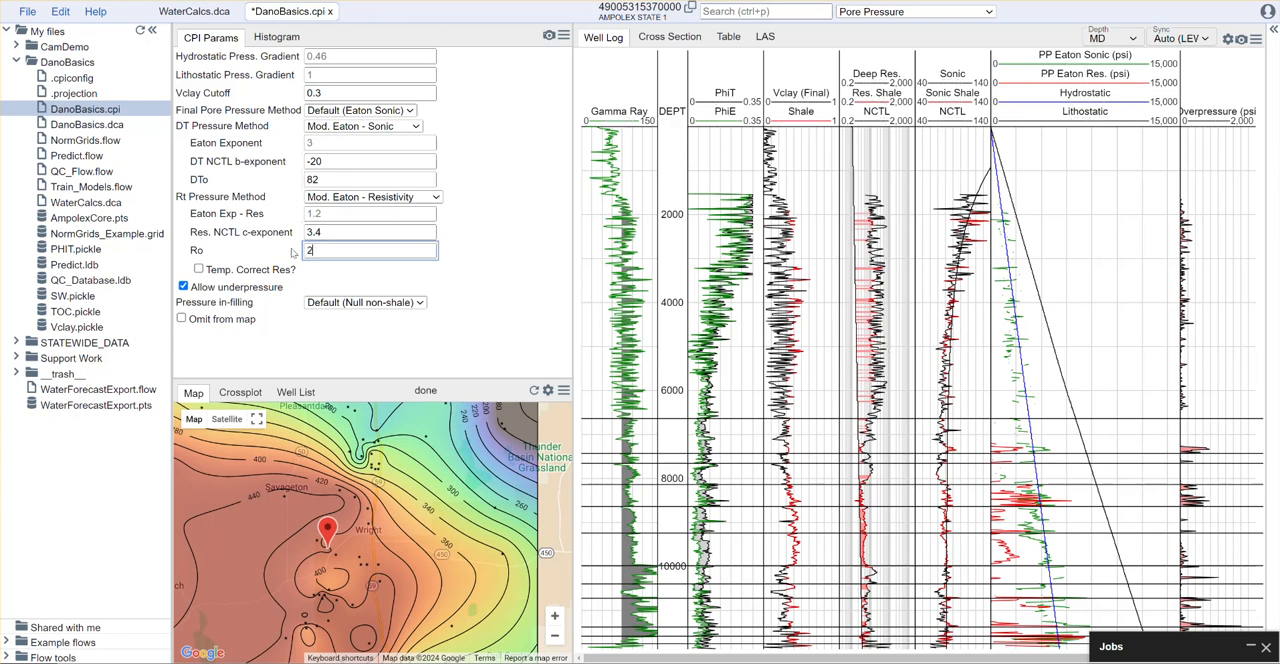
left_click(434, 232)
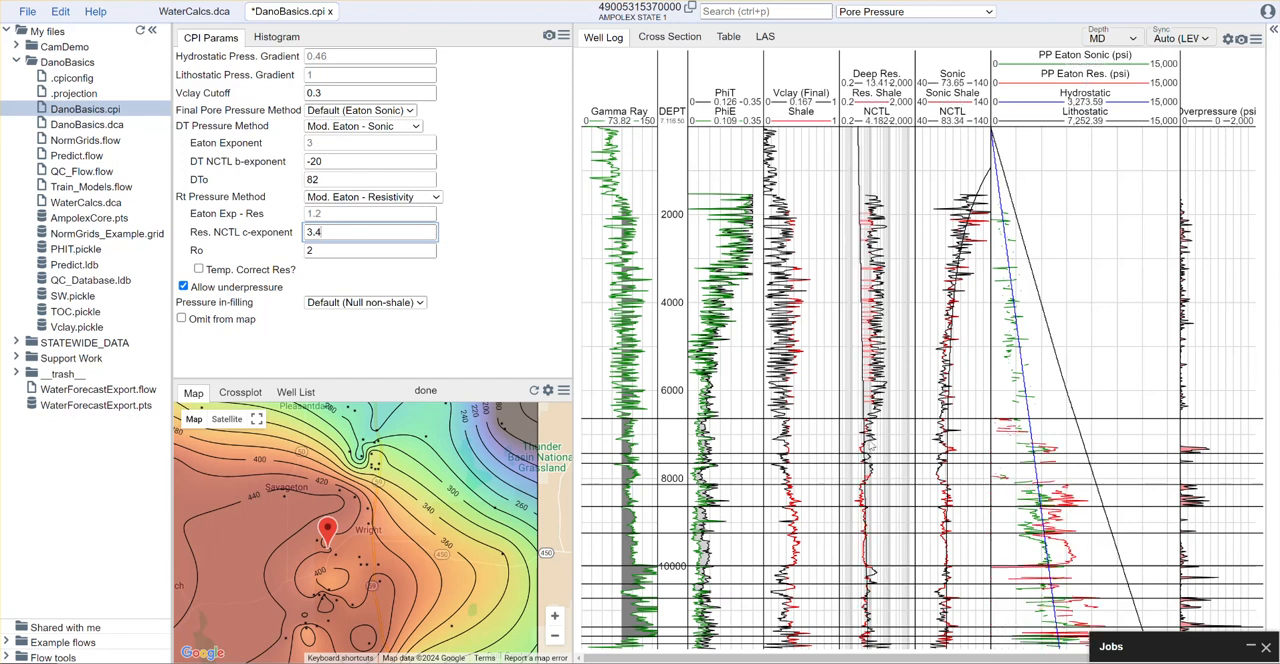
key("Tab")
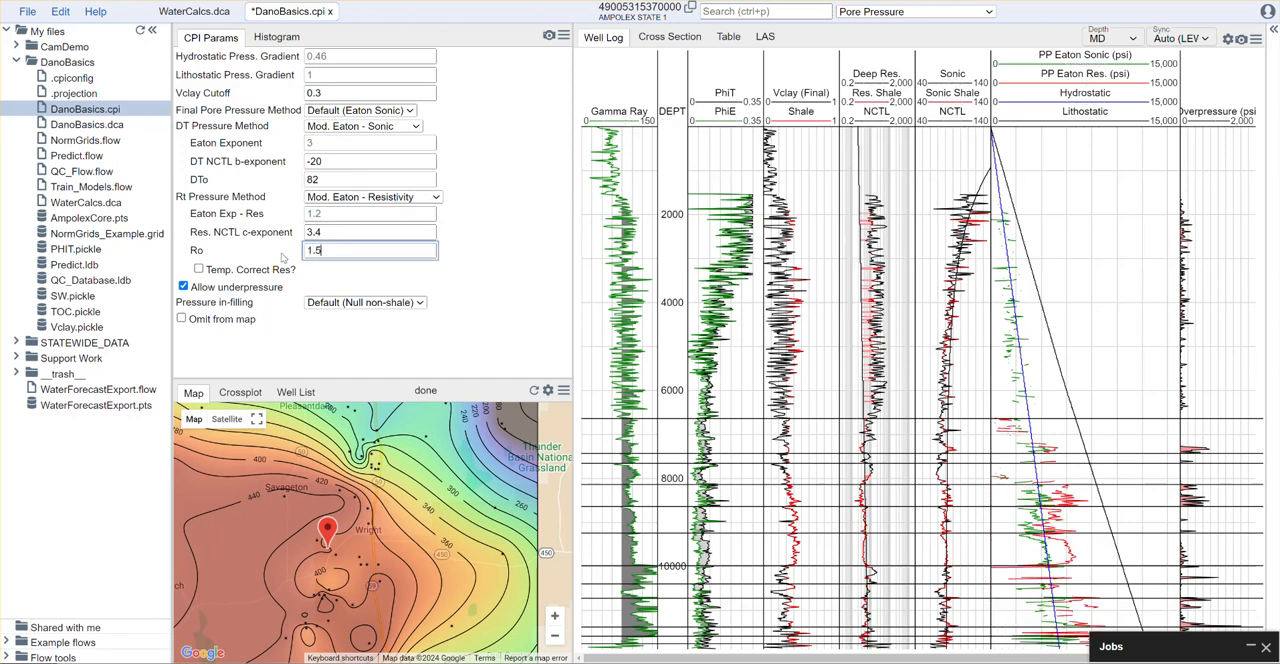
left_click(345, 232)
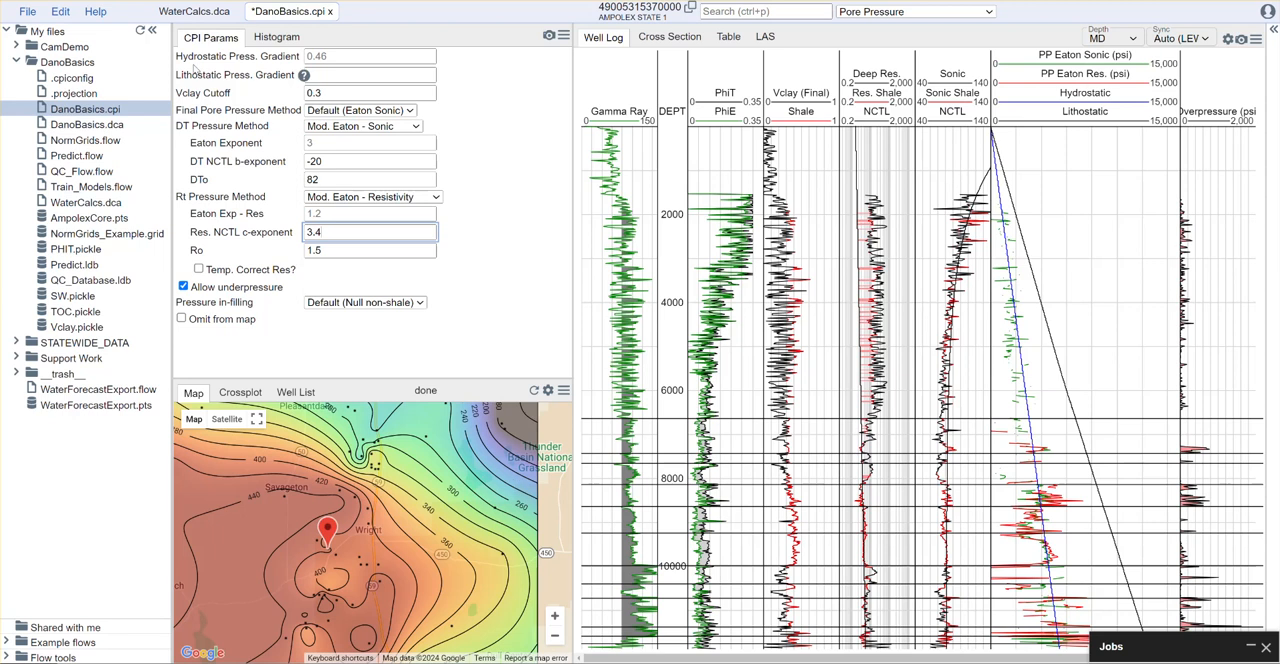
Collapse the file tree and examine the pore pressure and overpressure curves against the formation tops down to the Dakota
left_click(152, 30)
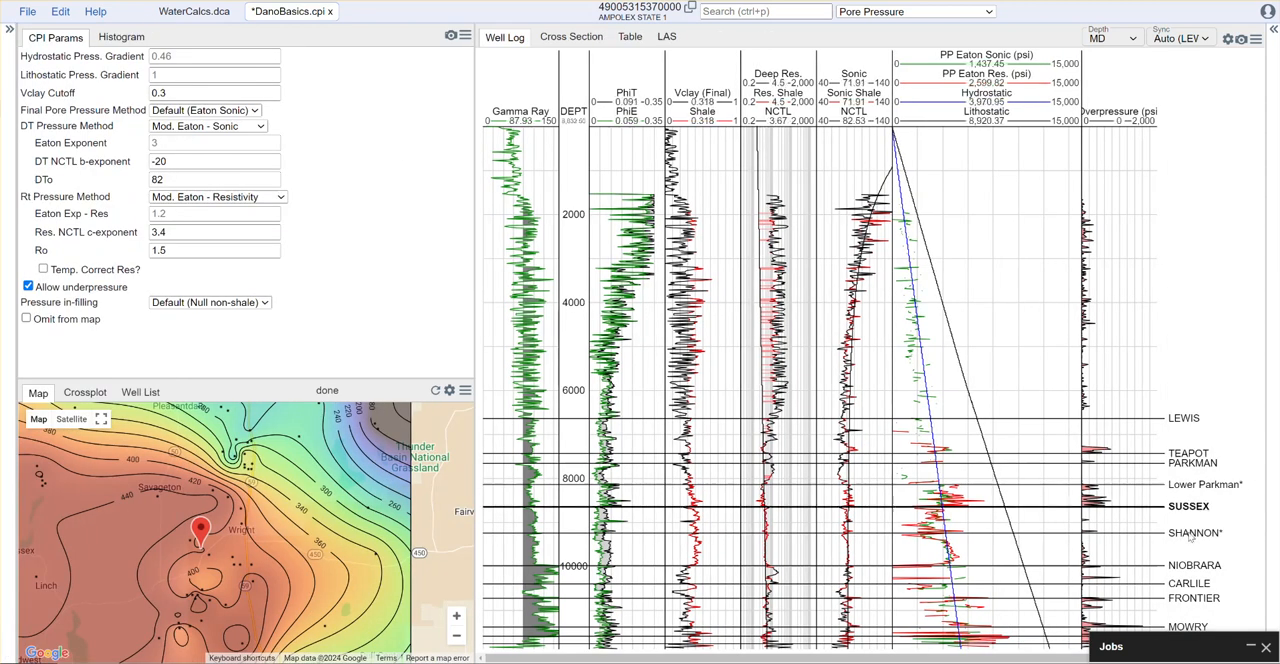
left_click_drag(570, 548, 579, 653)
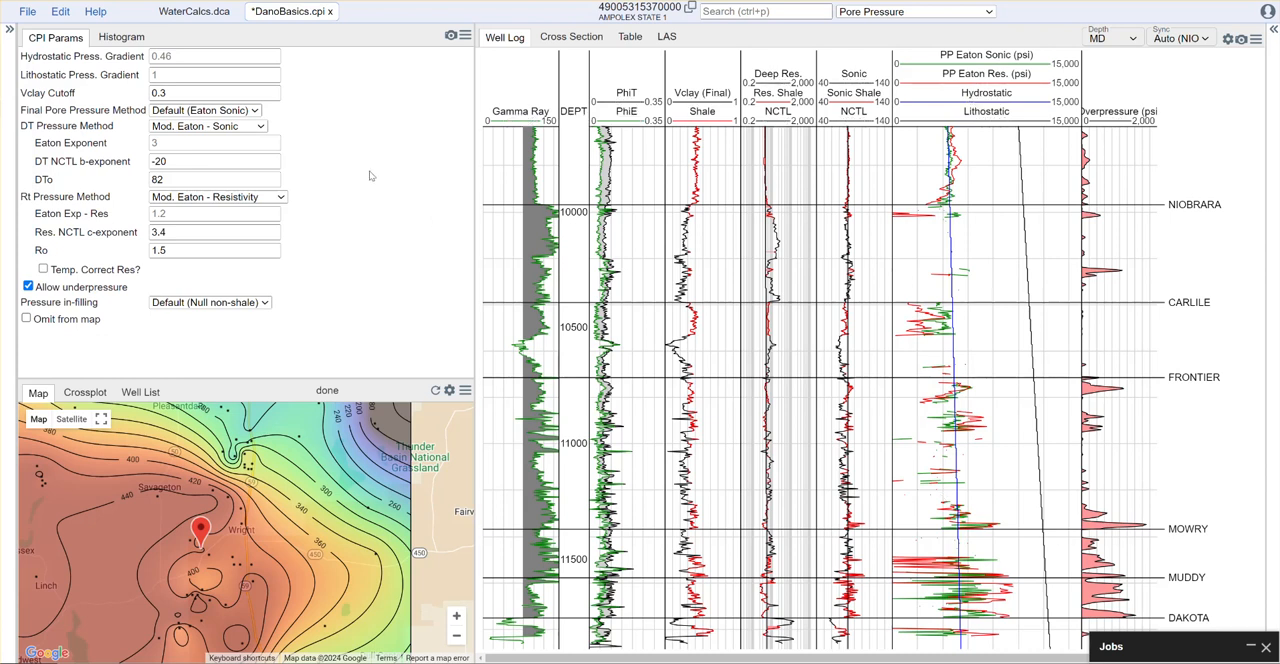
scroll(643, 257, "down", 2)
scroll(643, 257, "down", 2)
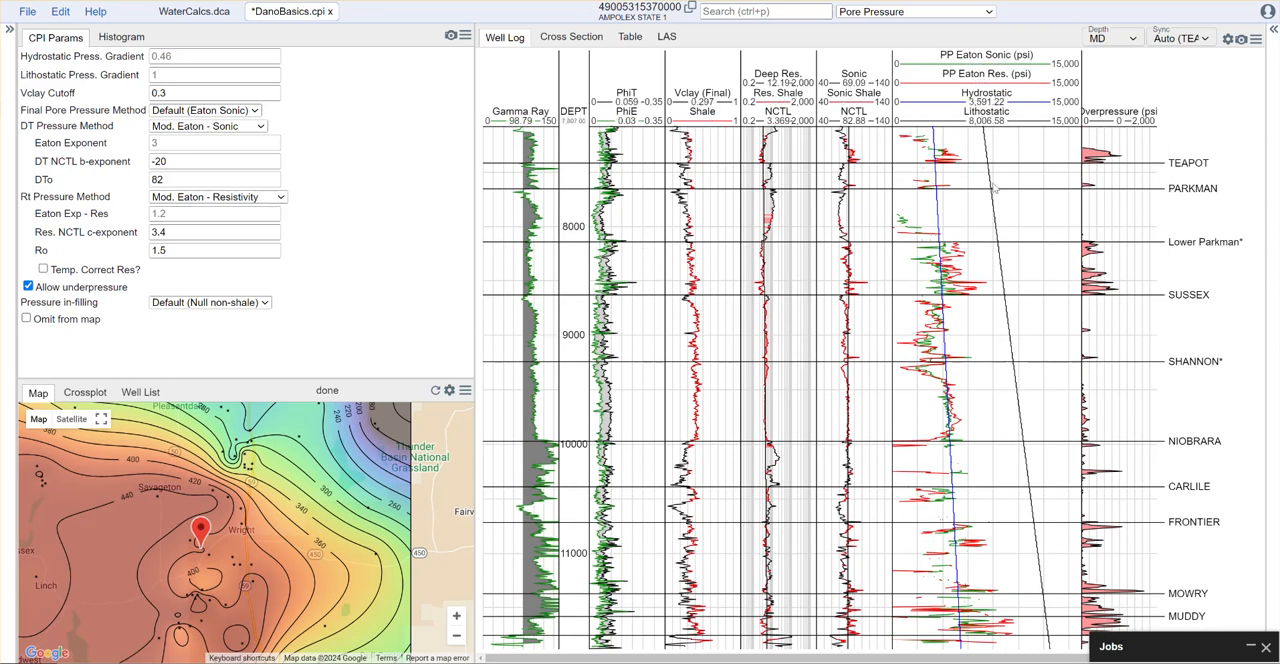
scroll(988, 203, "down", 2)
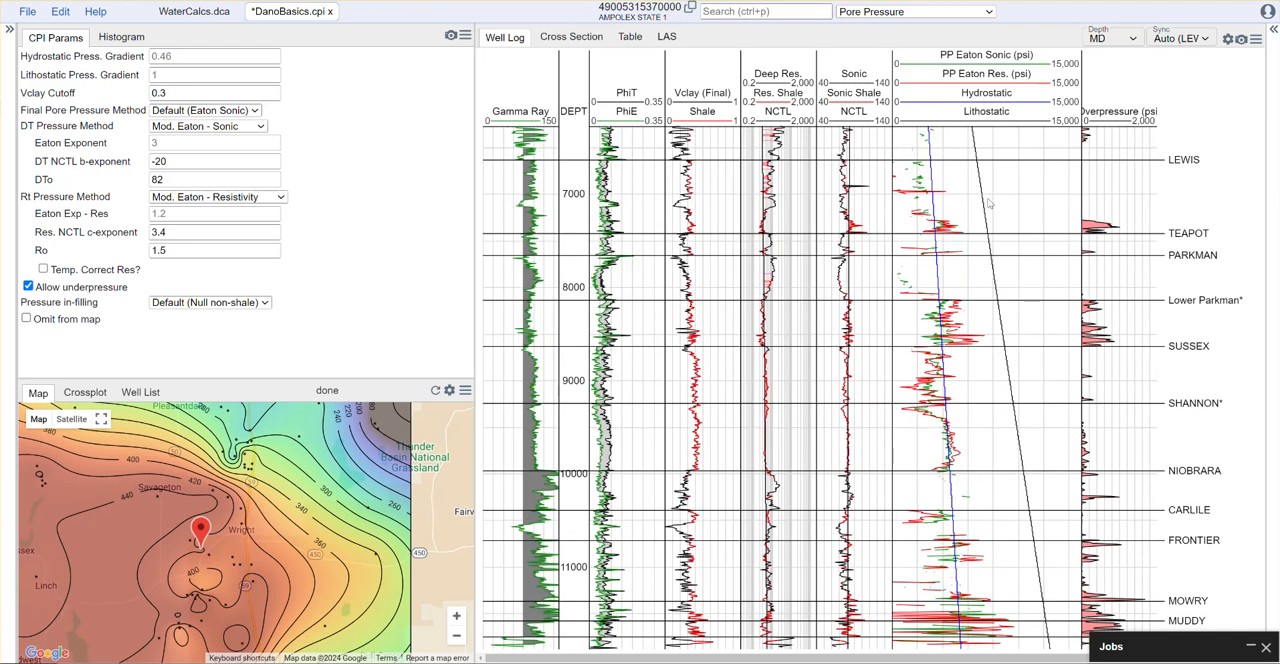
Disallow underpressure and set the pressure in-filling to Fill with hydrostatic
scroll(988, 203, "down", 4)
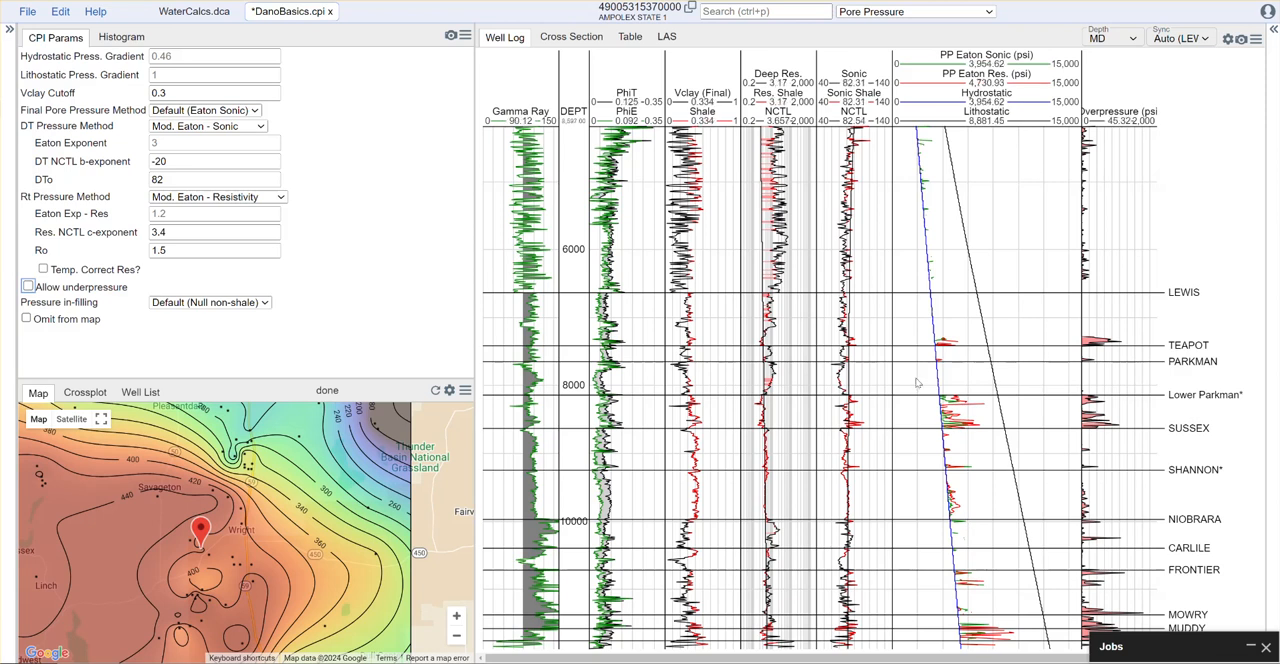
left_click(262, 303)
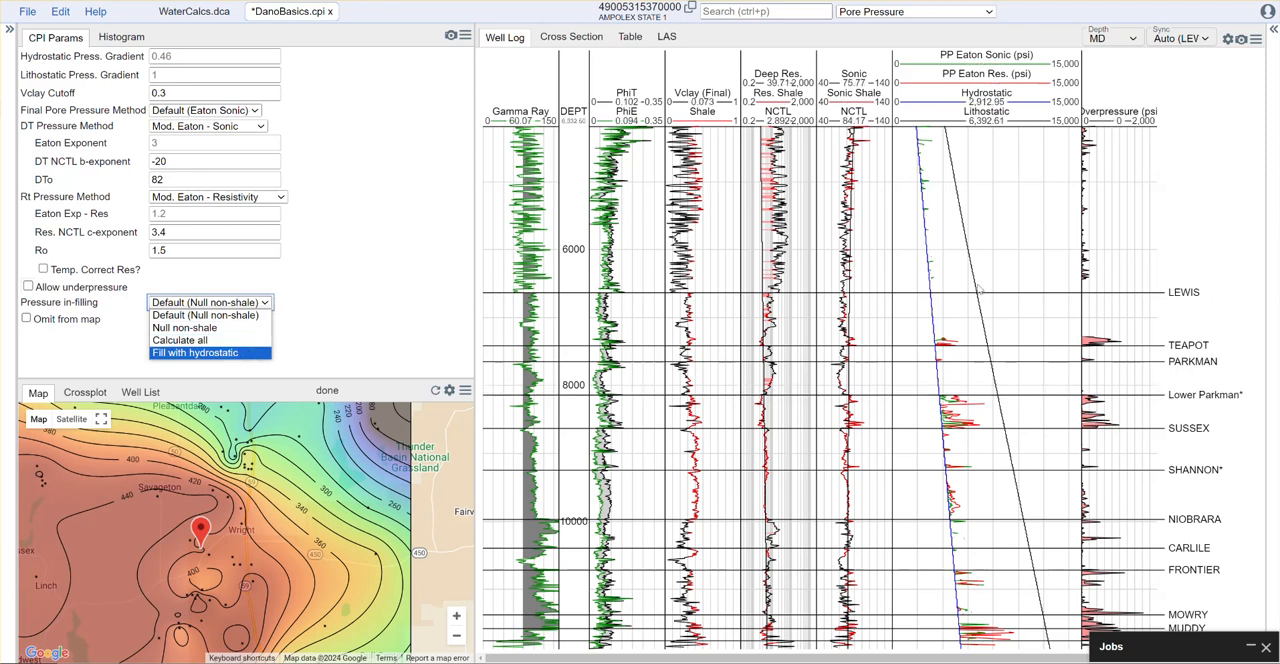
left_click(183, 353)
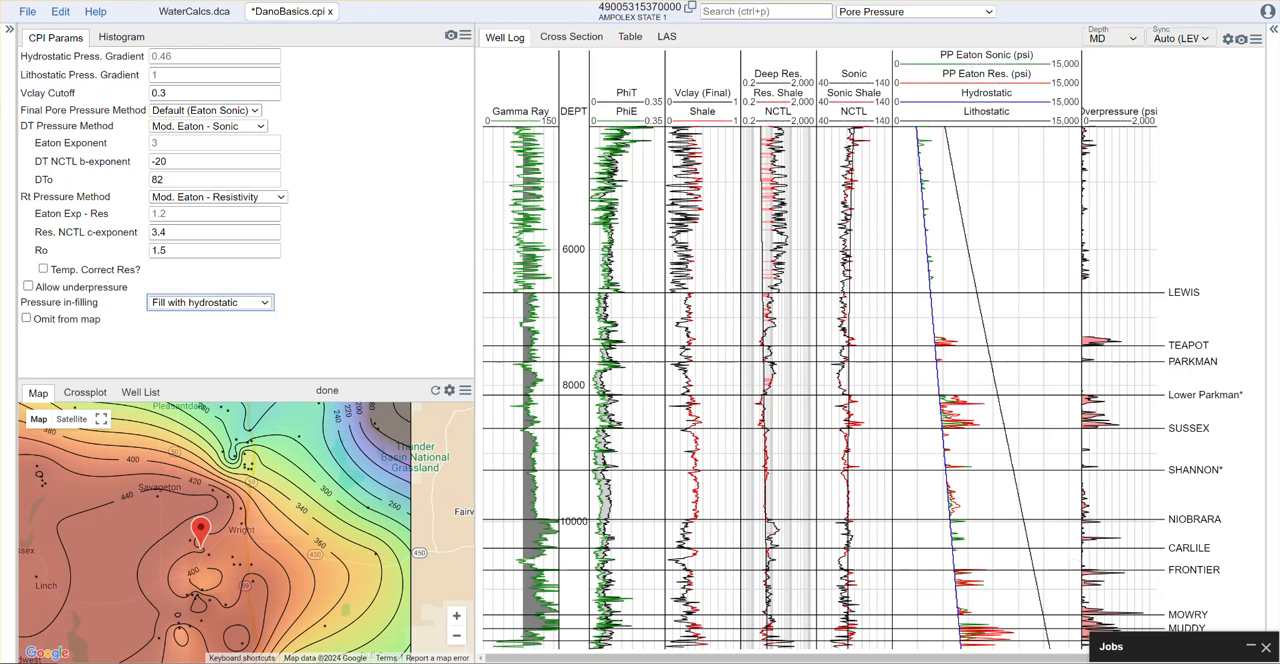
Close the Jobs window and examine the pressure curves over the deeper interval from Sussex to Mowry
left_click(1266, 647)
scroll(1107, 597, "down", 5)
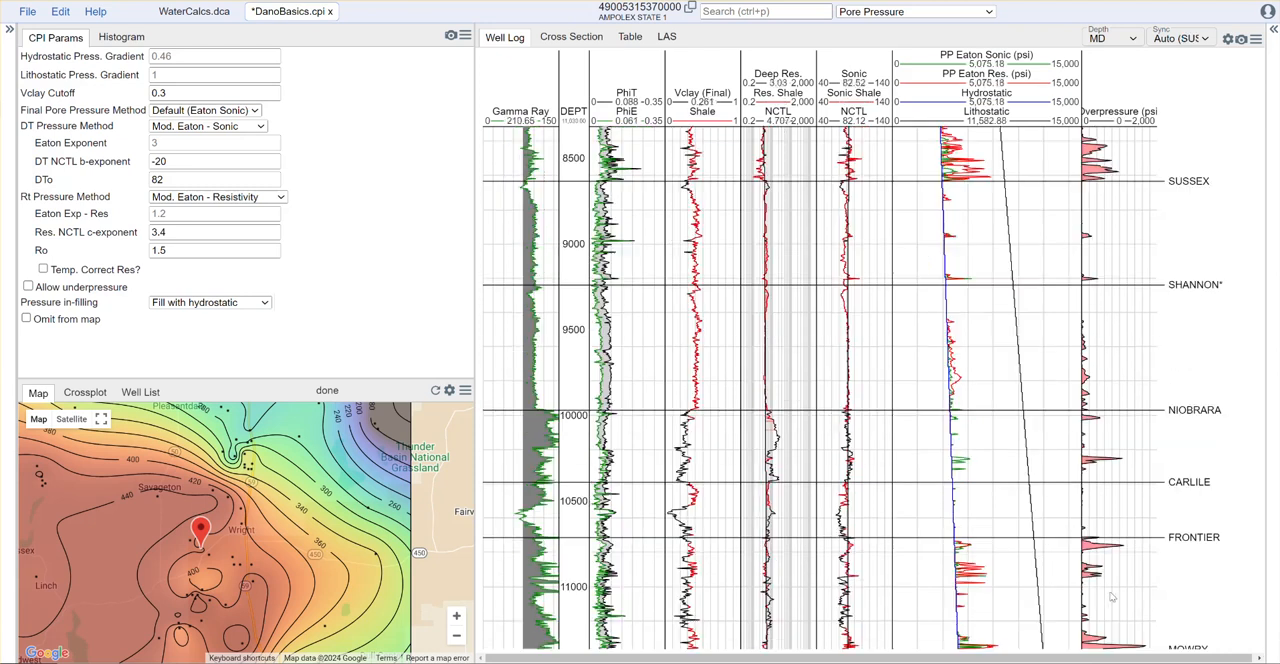